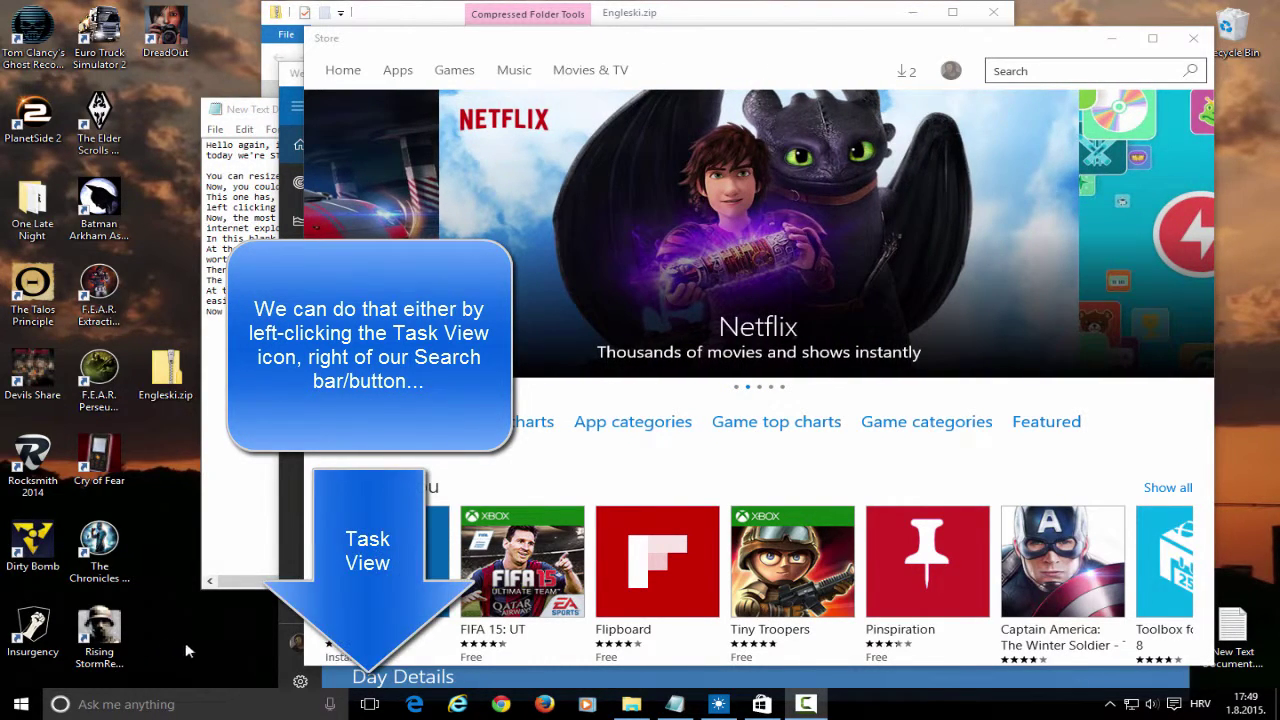
- Bring up Task View to see all open windows and switch to the Weather window
click(367, 706)
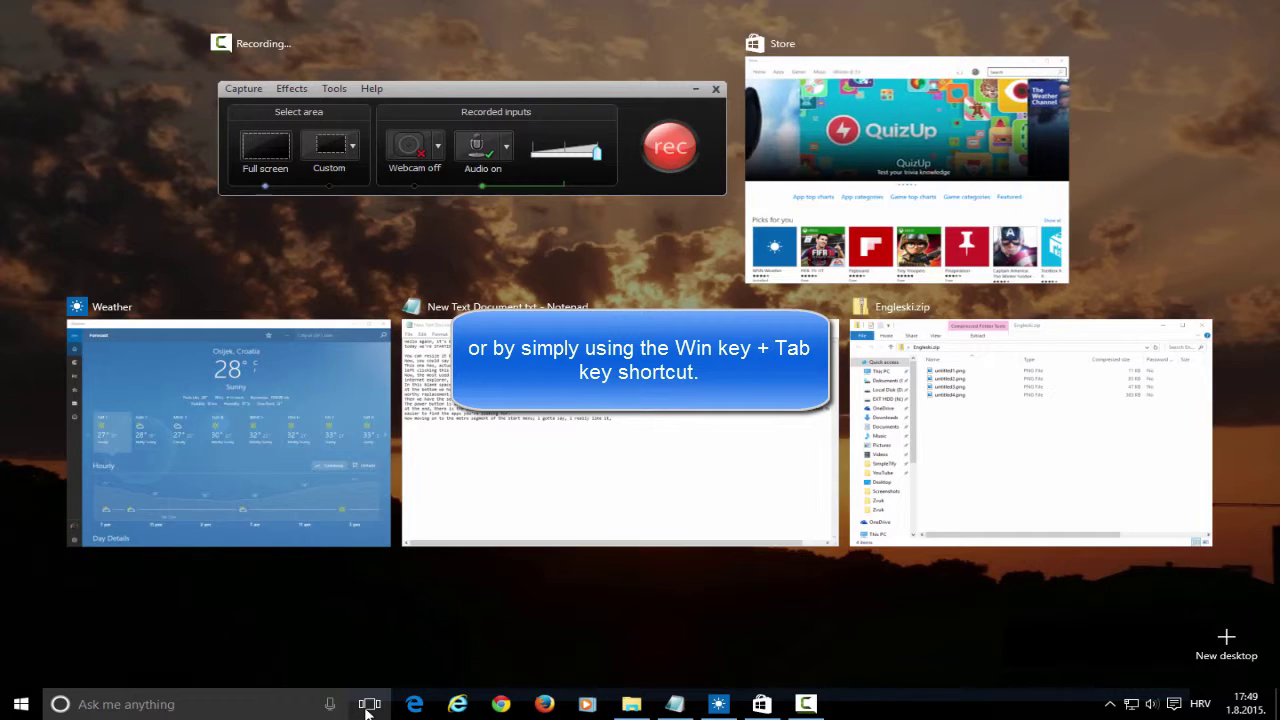
click(367, 706)
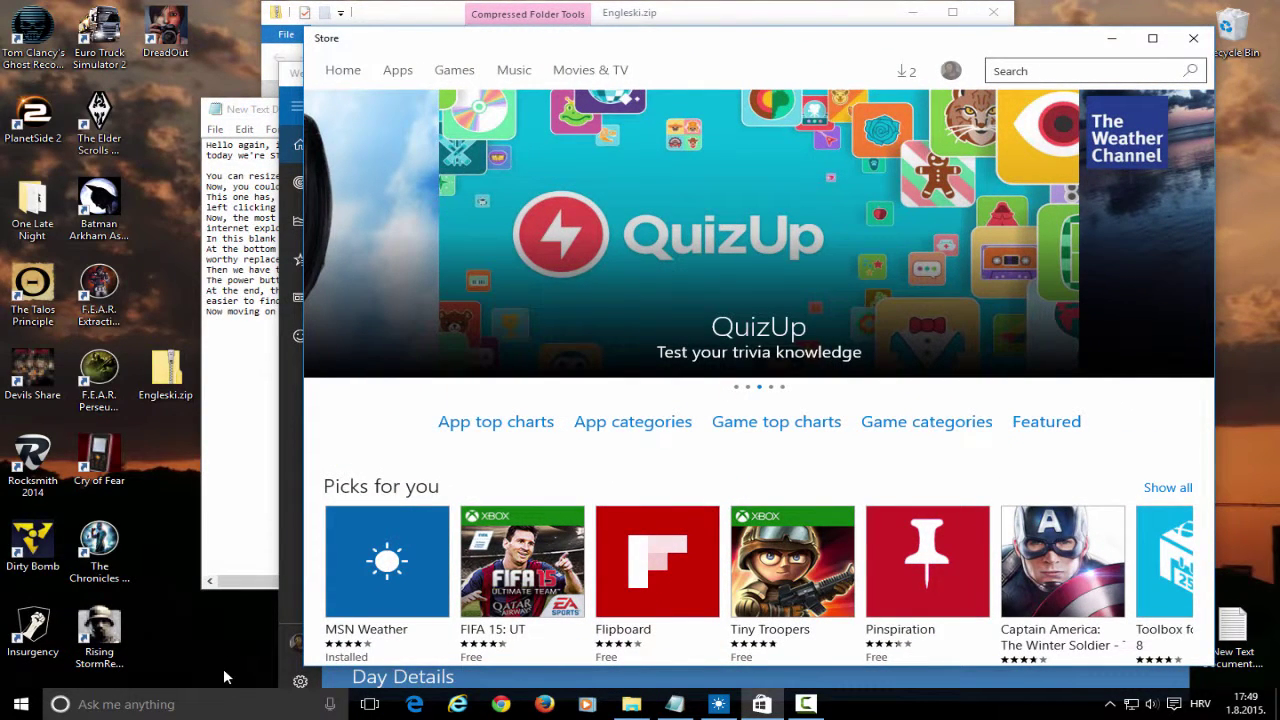
key(super+Tab)
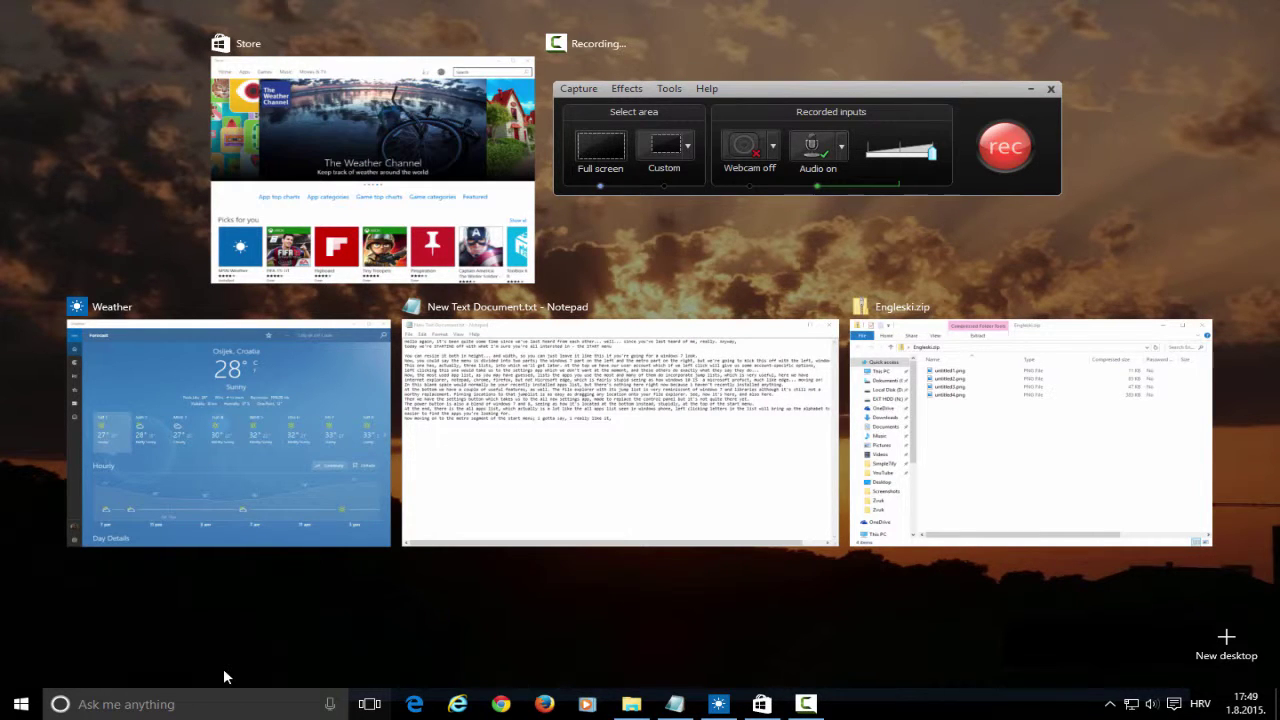
click(216, 459)
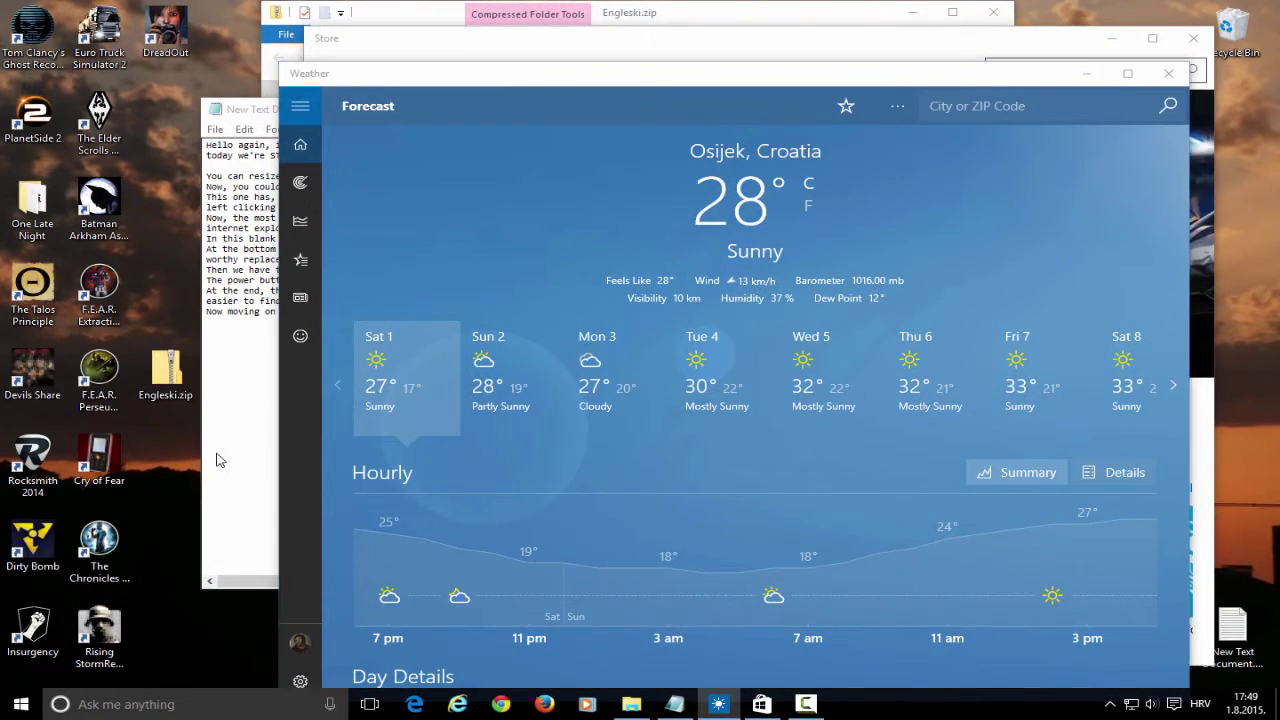
- Close the Engleski.zip, New Text Document.txt Notepad and Store windows from Task View
key(super+Tab)
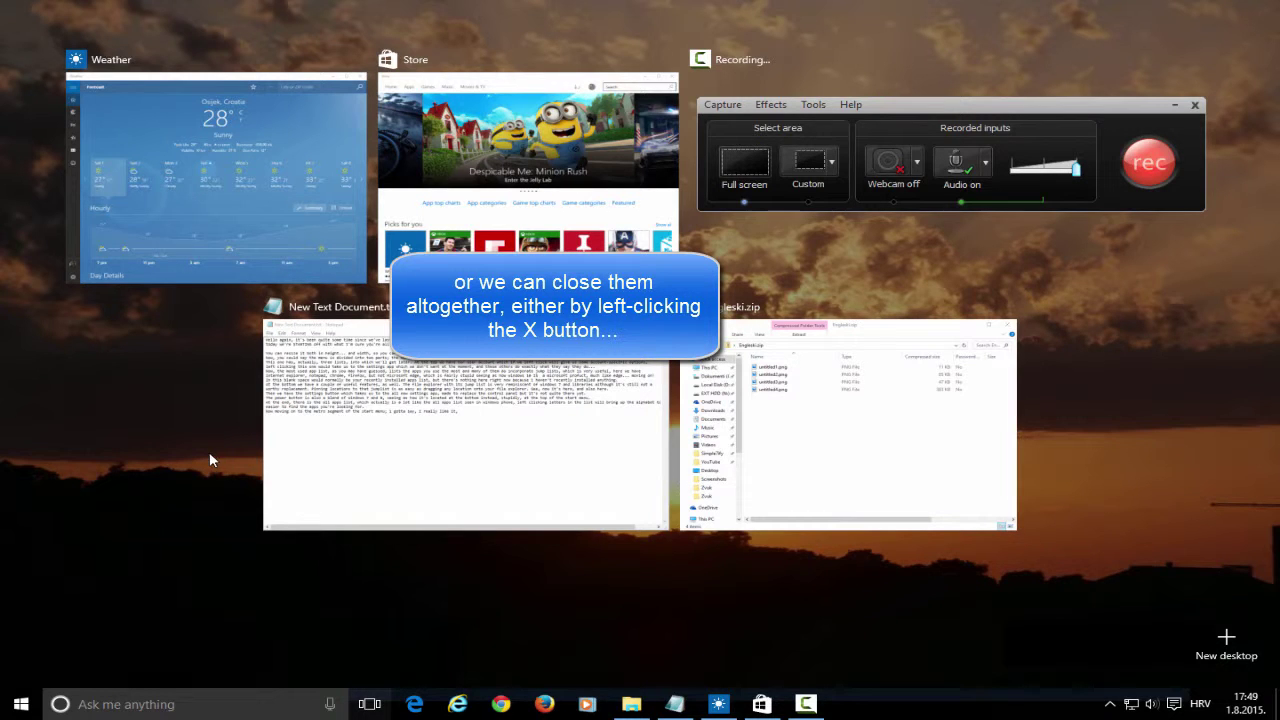
mouse_move(1005, 308)
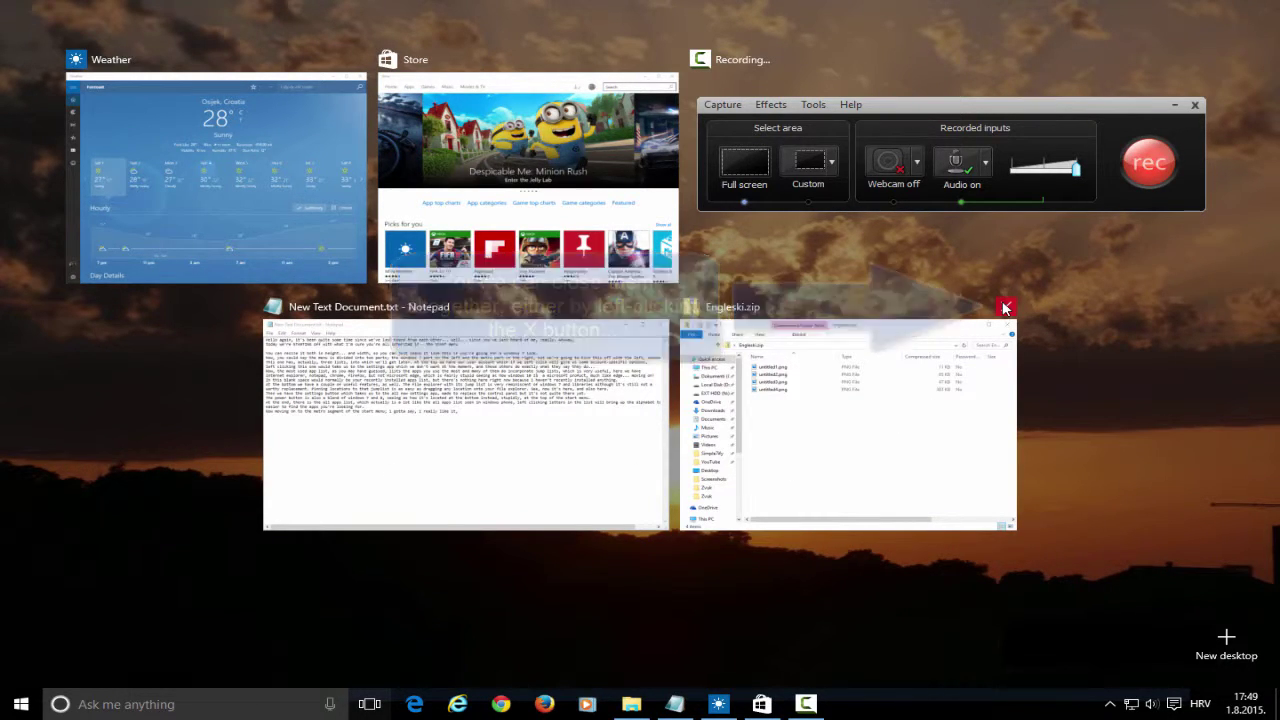
click(1005, 308)
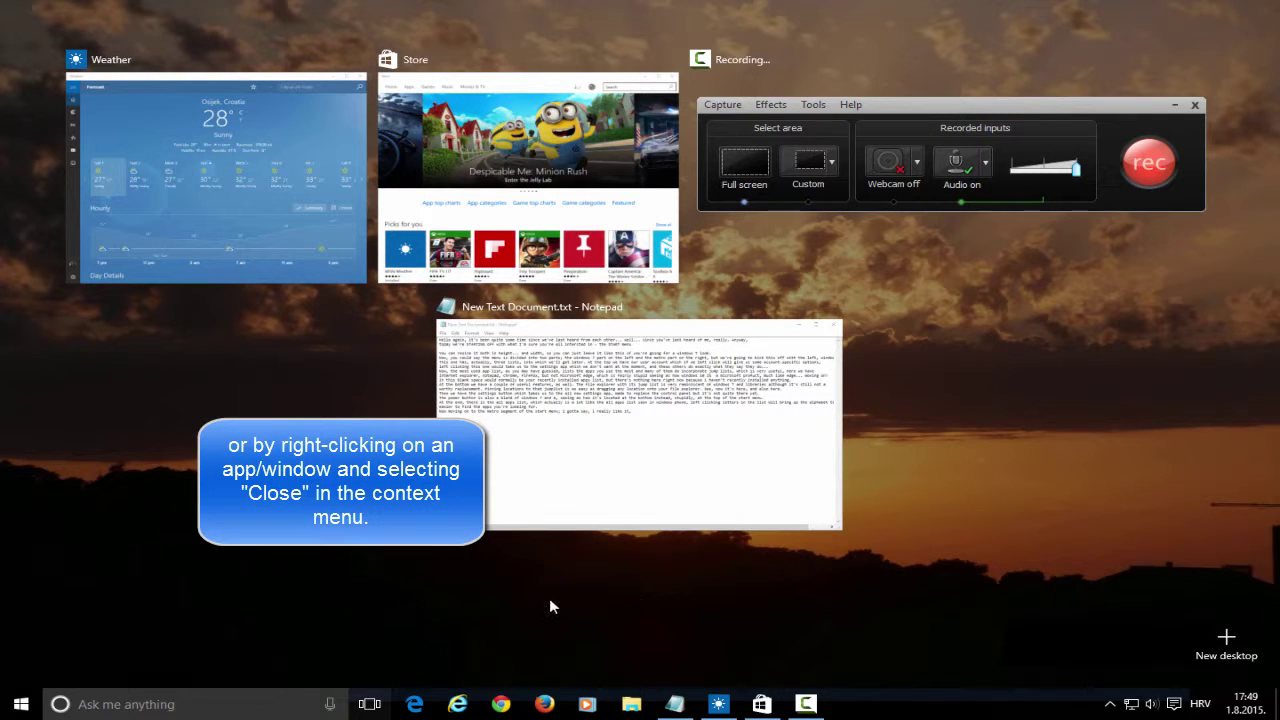
right_click(545, 440)
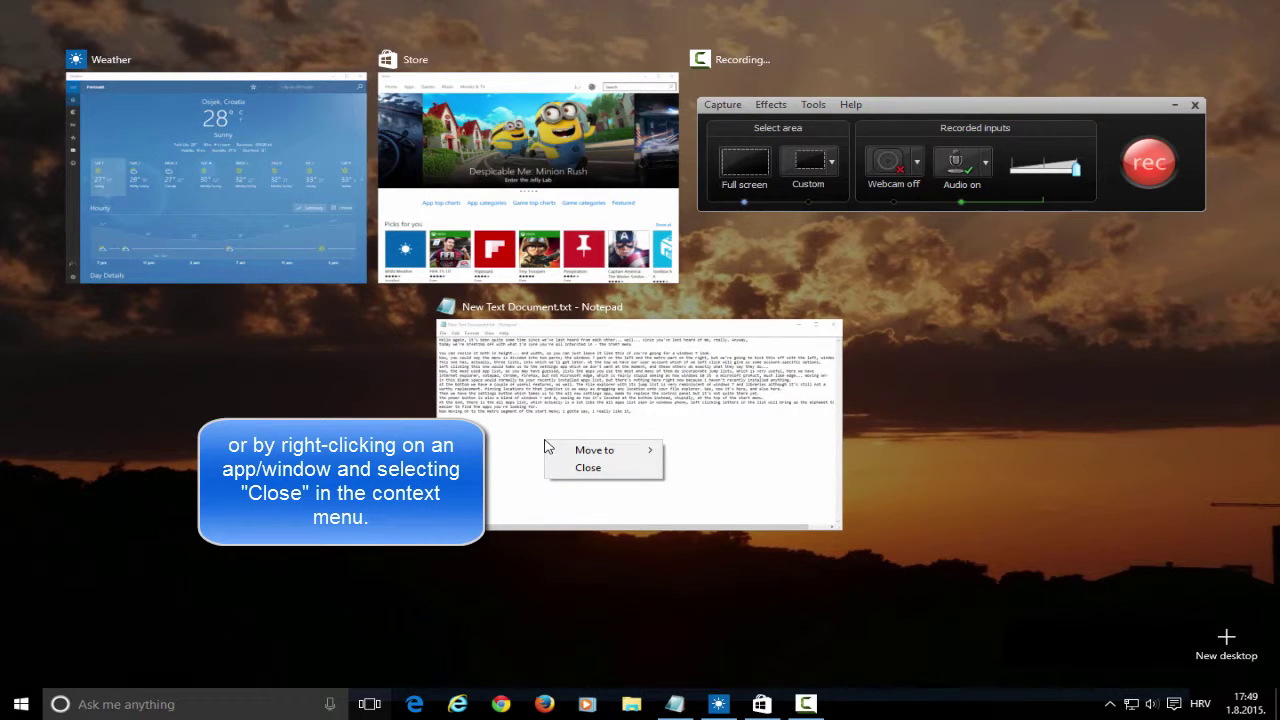
click(586, 470)
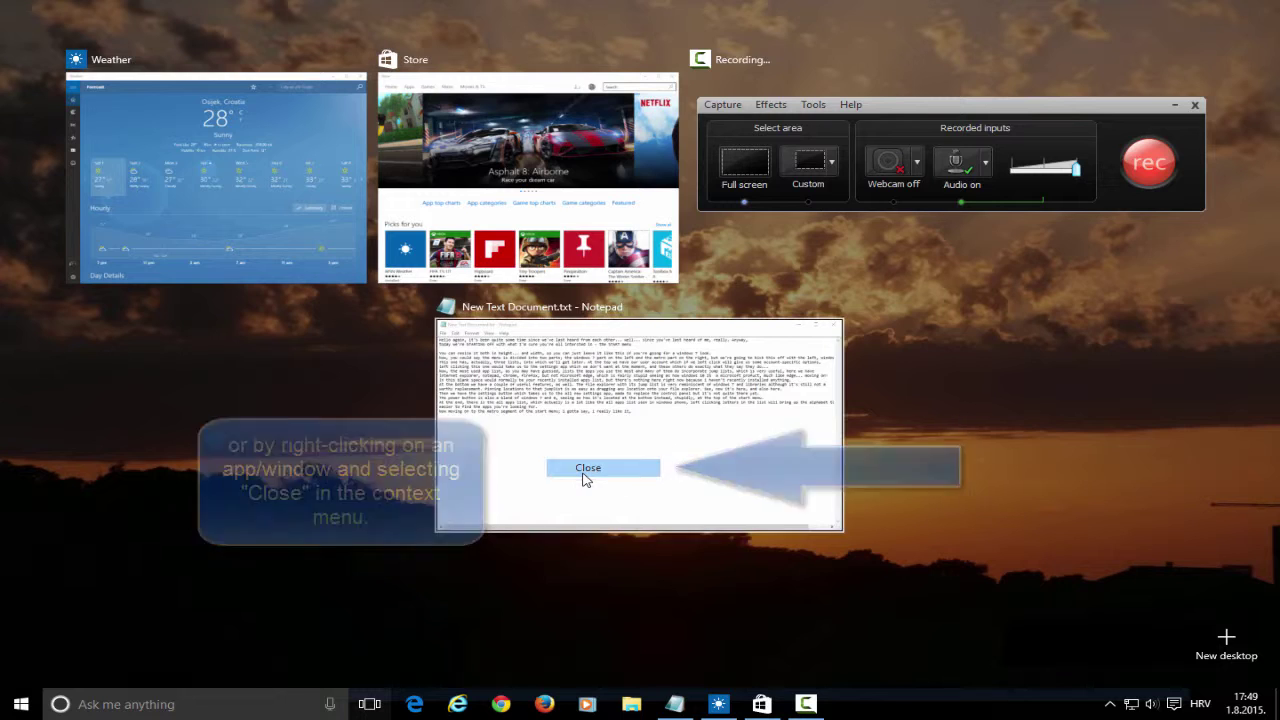
click(665, 186)
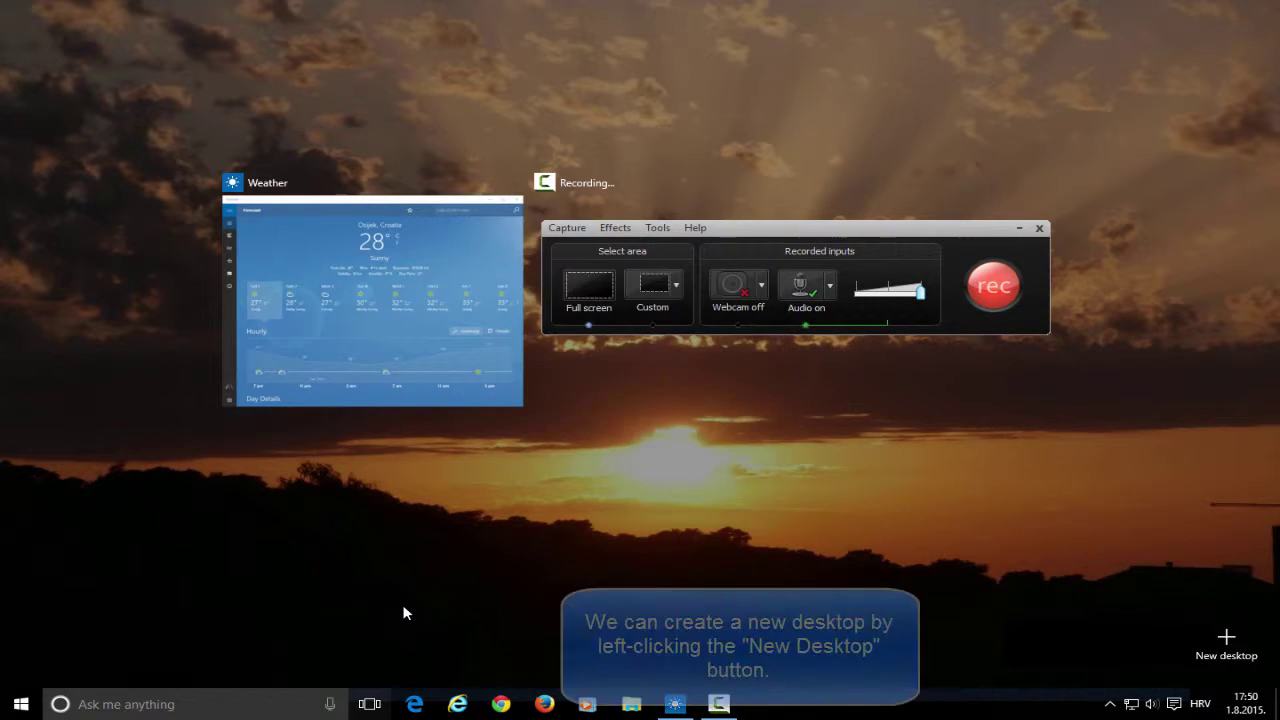
- Create a second virtual desktop from Task View and switch to it
click(1224, 631)
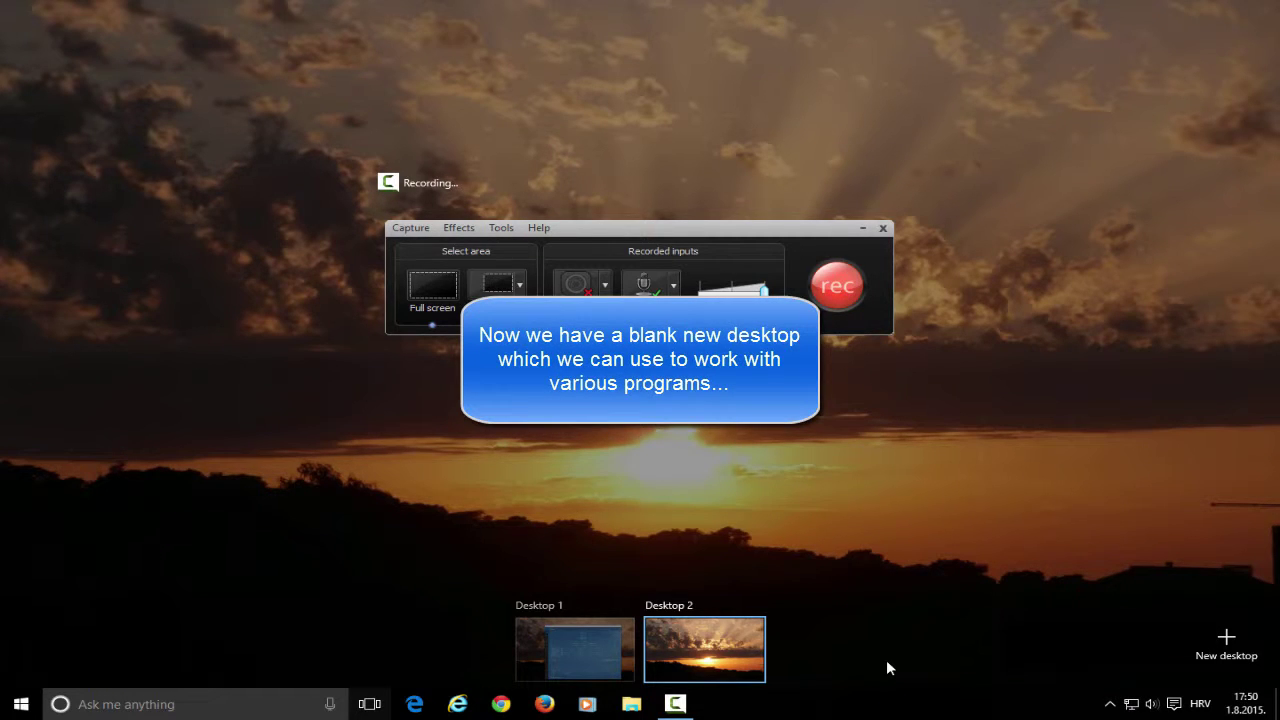
mouse_move(693, 655)
click(694, 658)
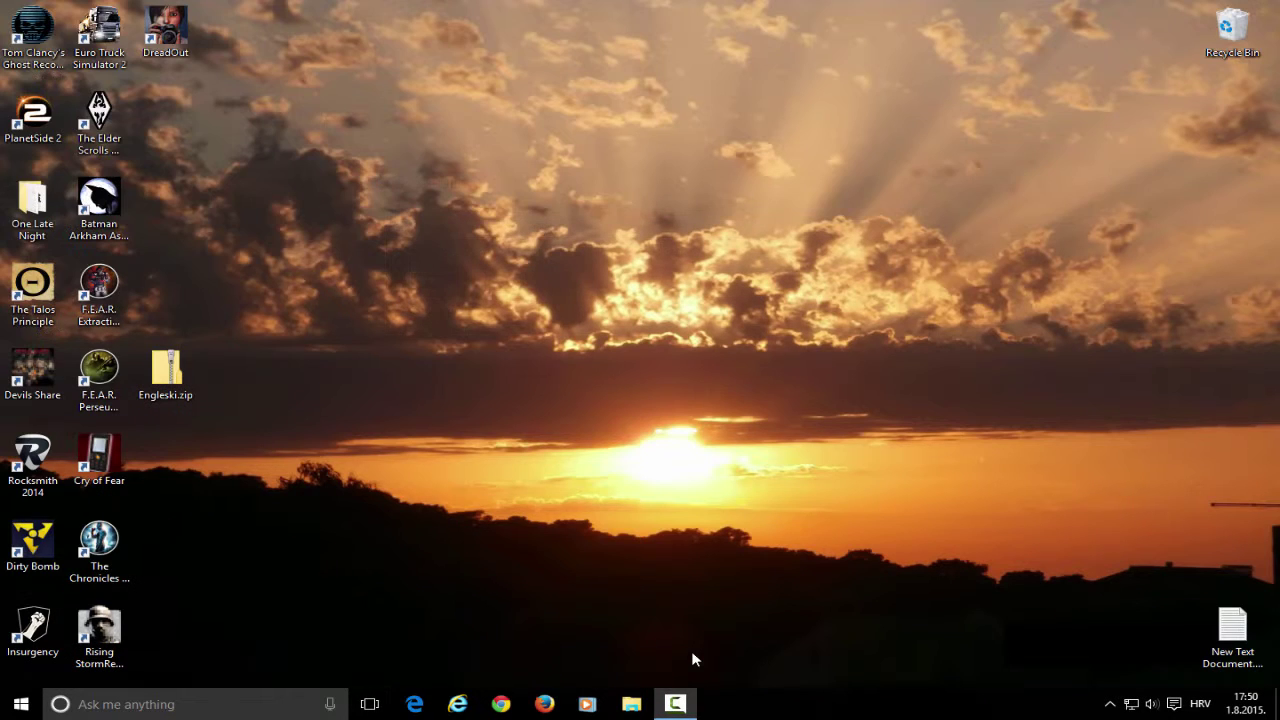
- Launch Microsoft Edge on Desktop 2 and browse down the start page's news feed
click(414, 704)
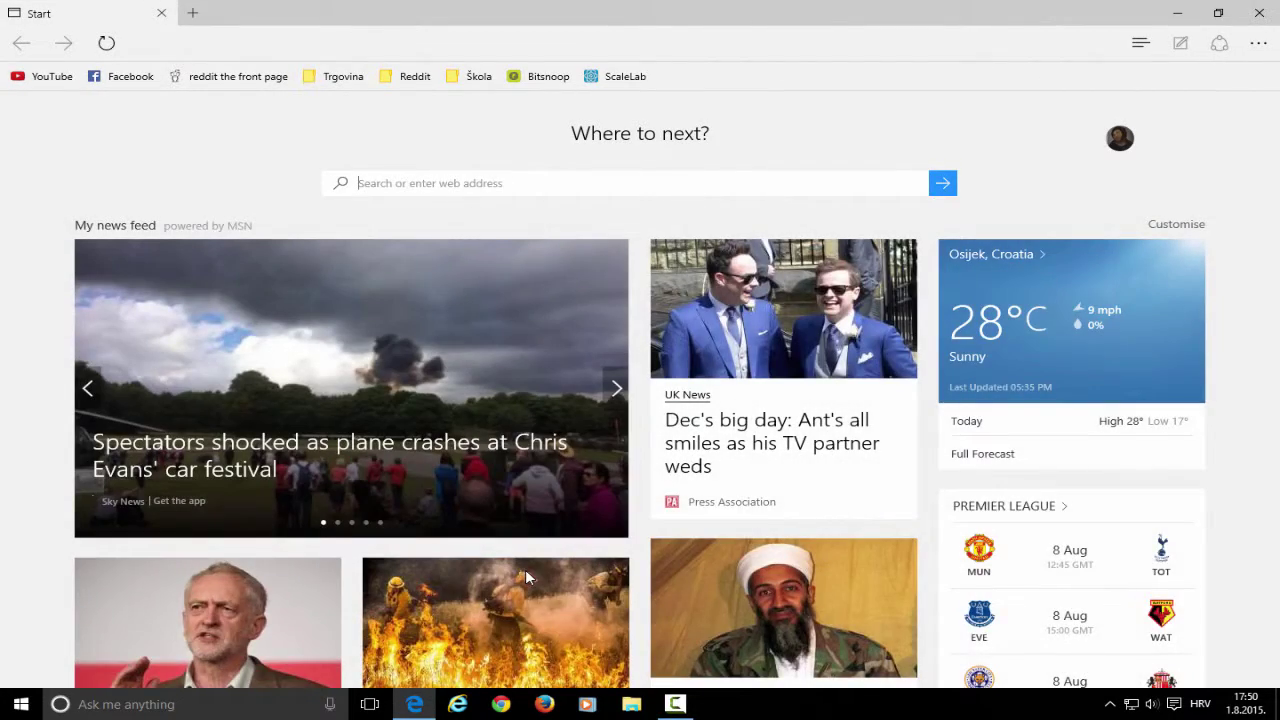
scroll(529, 578, down, 3)
scroll(529, 578, down, 3)
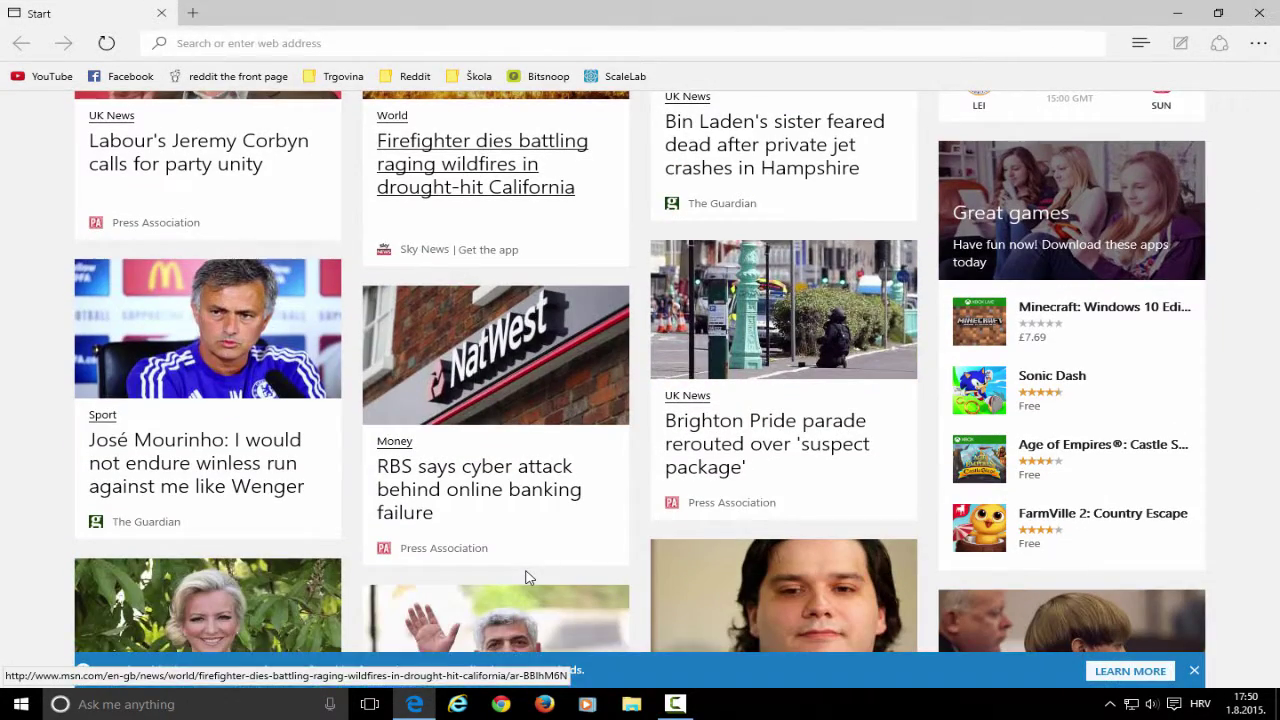
- Switch back to Desktop 1, where the Weather window is open, through Task View
click(370, 703)
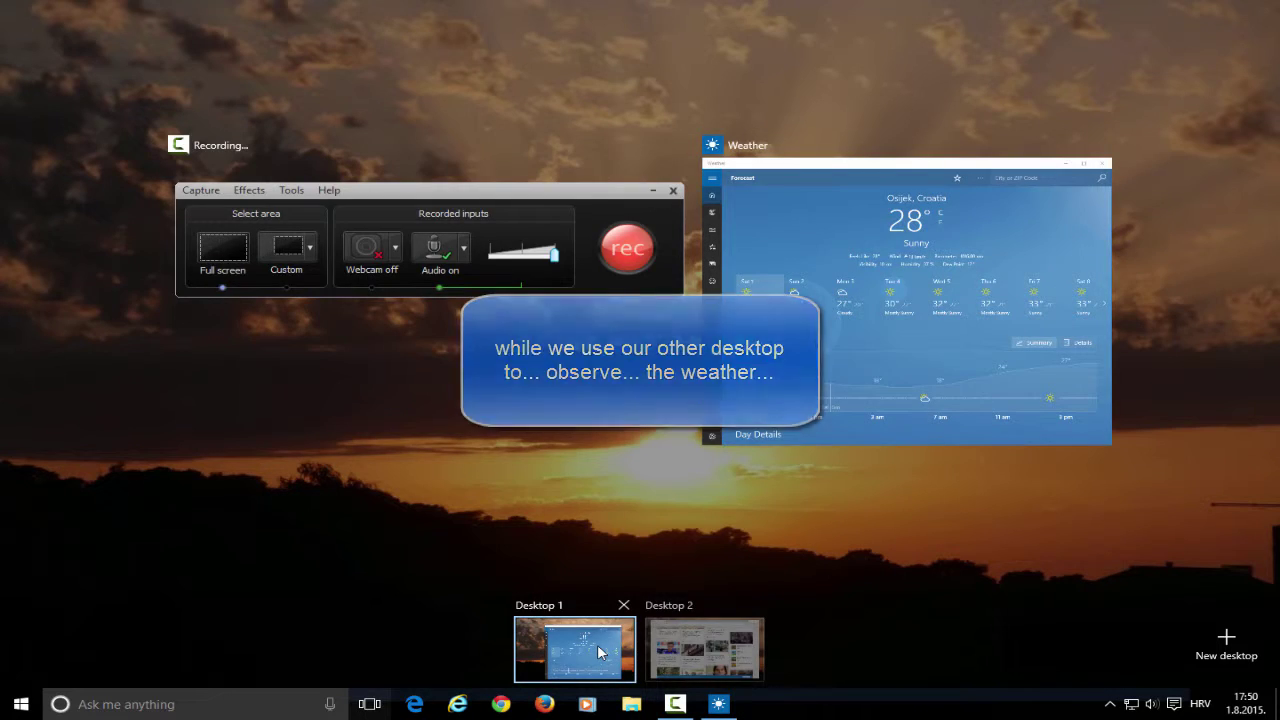
click(597, 644)
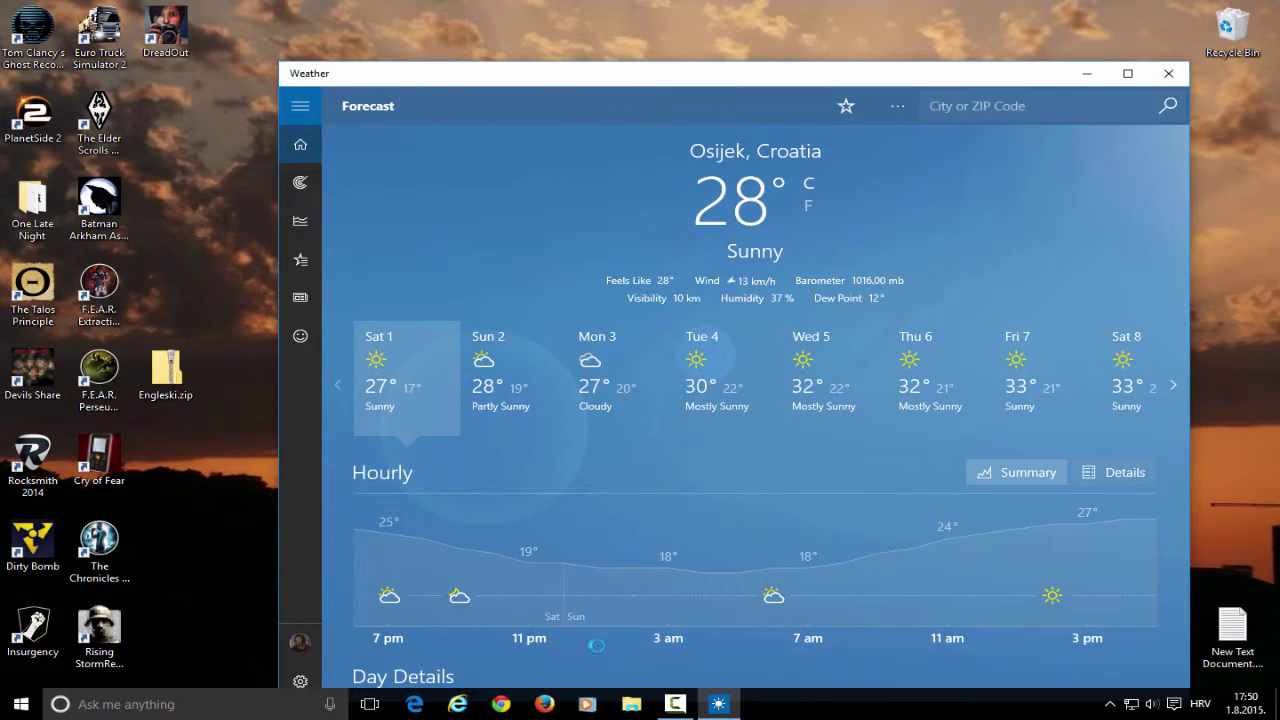
- Alternate several times between Desktop 1 and Desktop 2 with Task View open, ending on Desktop 2
click(369, 704)
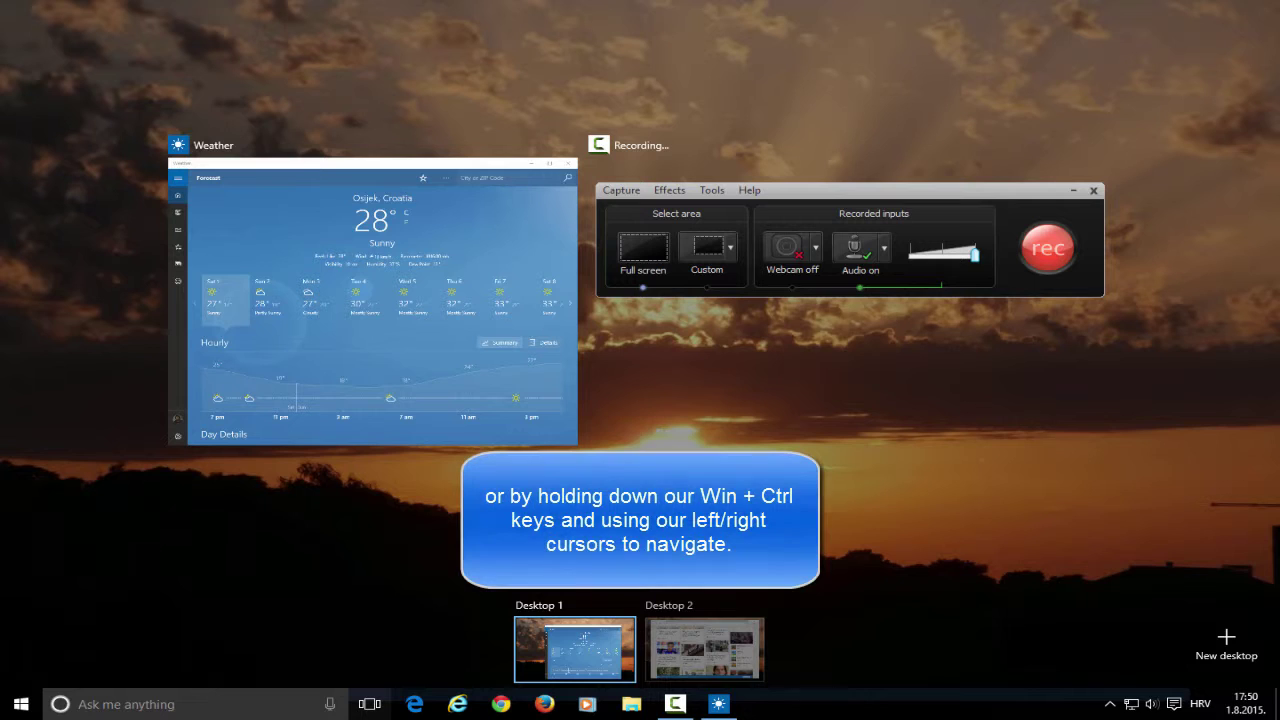
key(super+ctrl+Right)
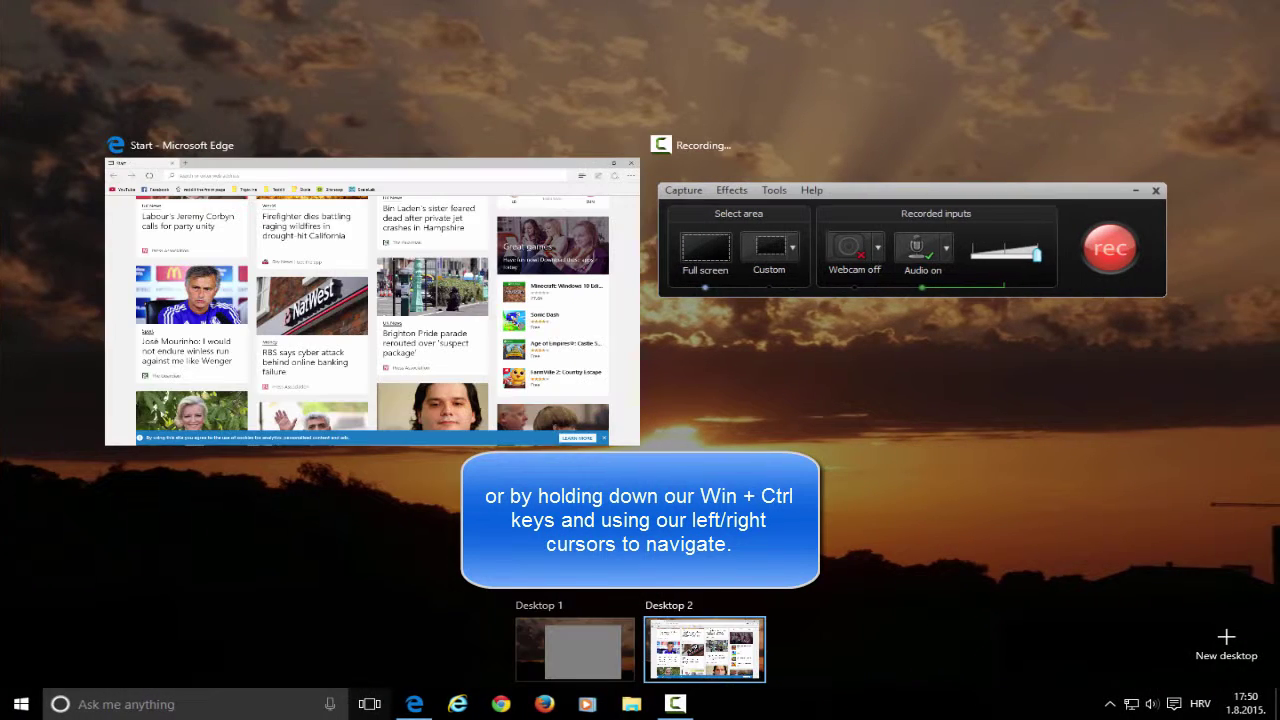
key(super+ctrl+Left)
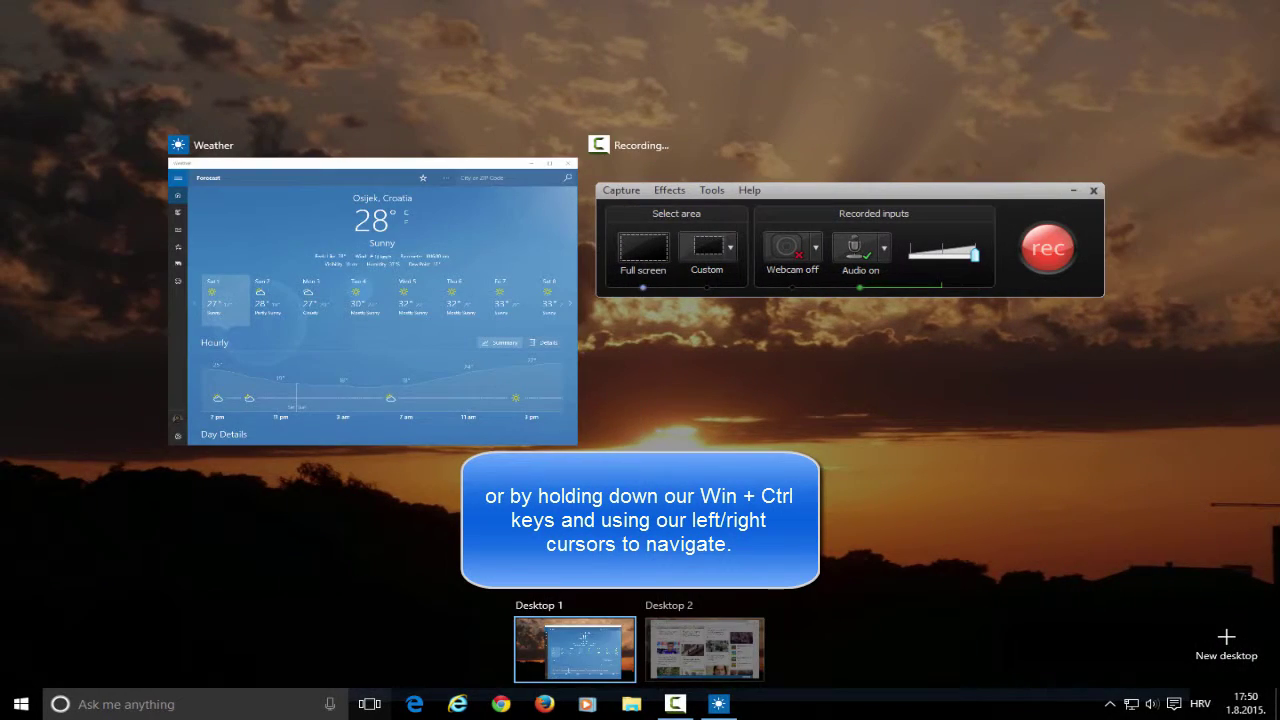
key(super+ctrl+Right)
key(super+ctrl+Left)
key(super+ctrl+Right)
key(super+ctrl+Left)
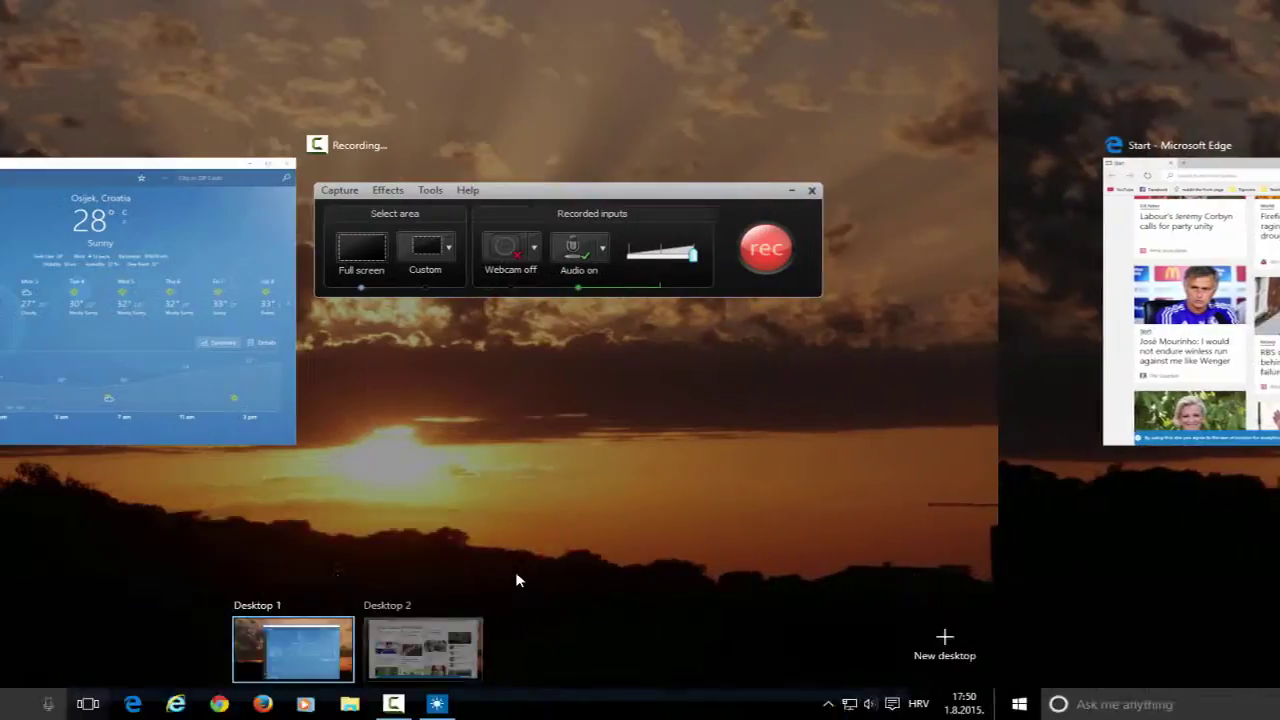
key(super+ctrl+Right)
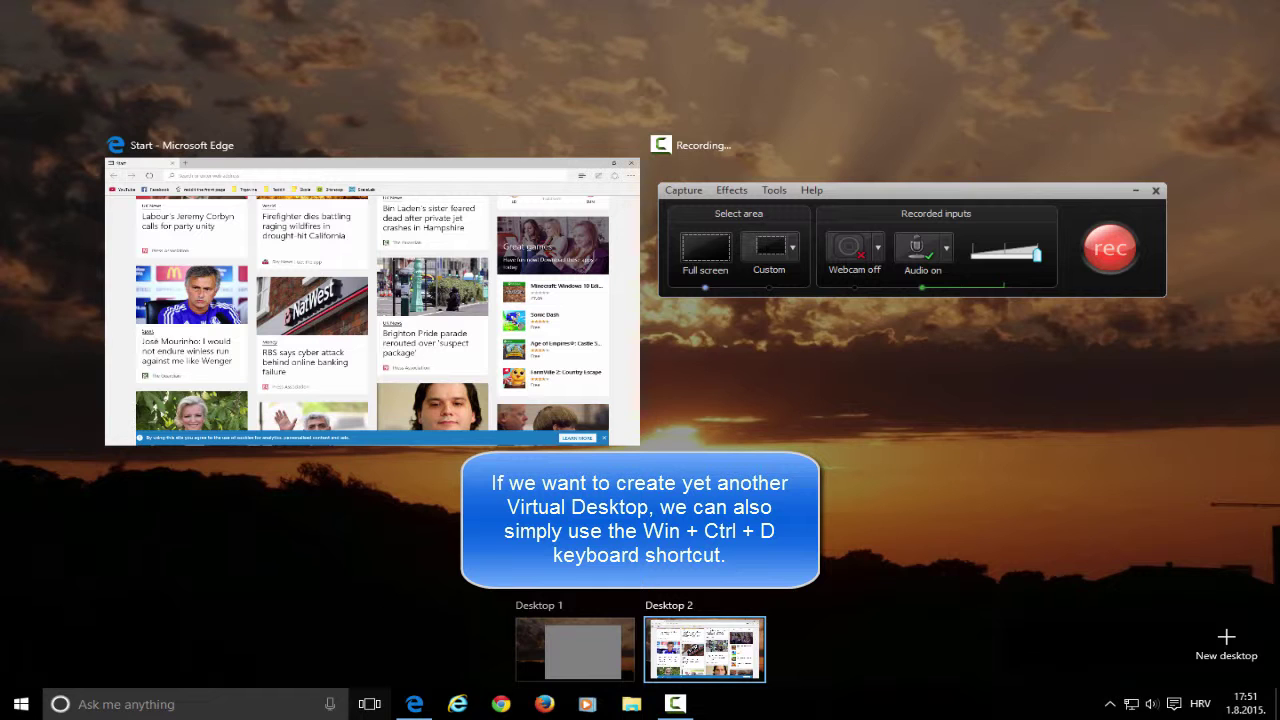
- Create a third virtual desktop, open it, and close it again from Task View
key(super+ctrl+d)
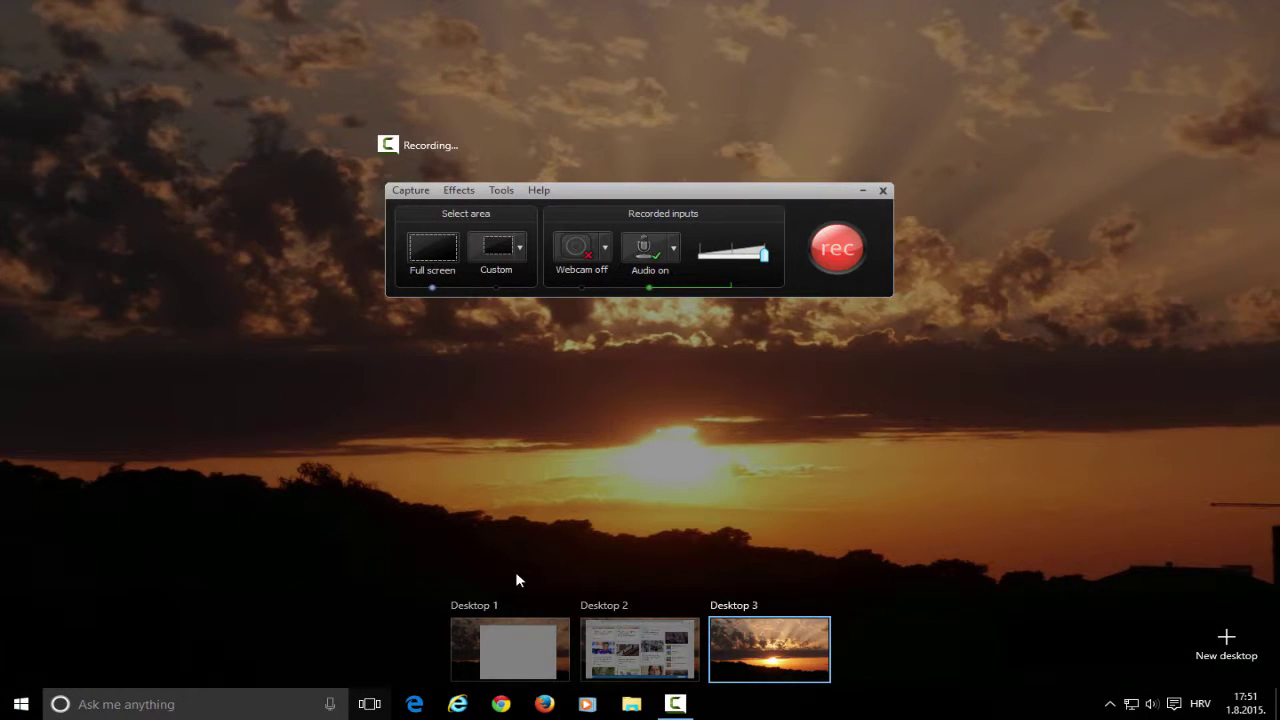
click(771, 654)
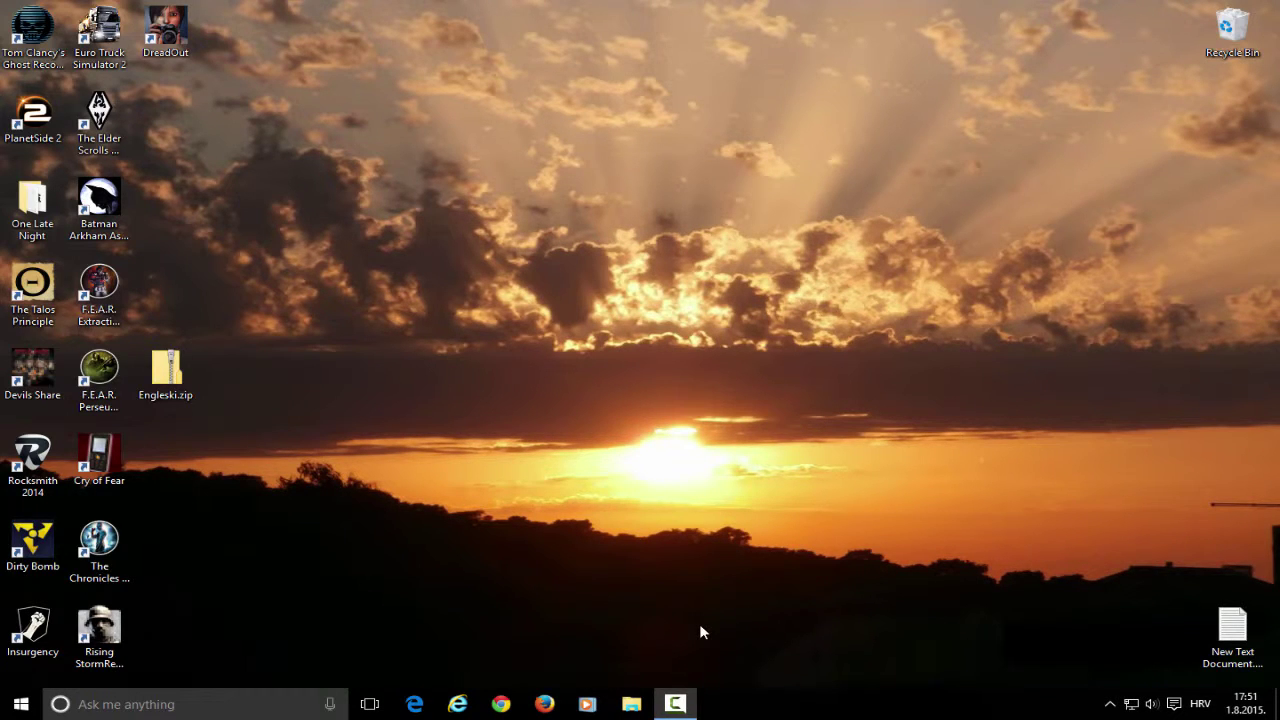
key(super+Tab)
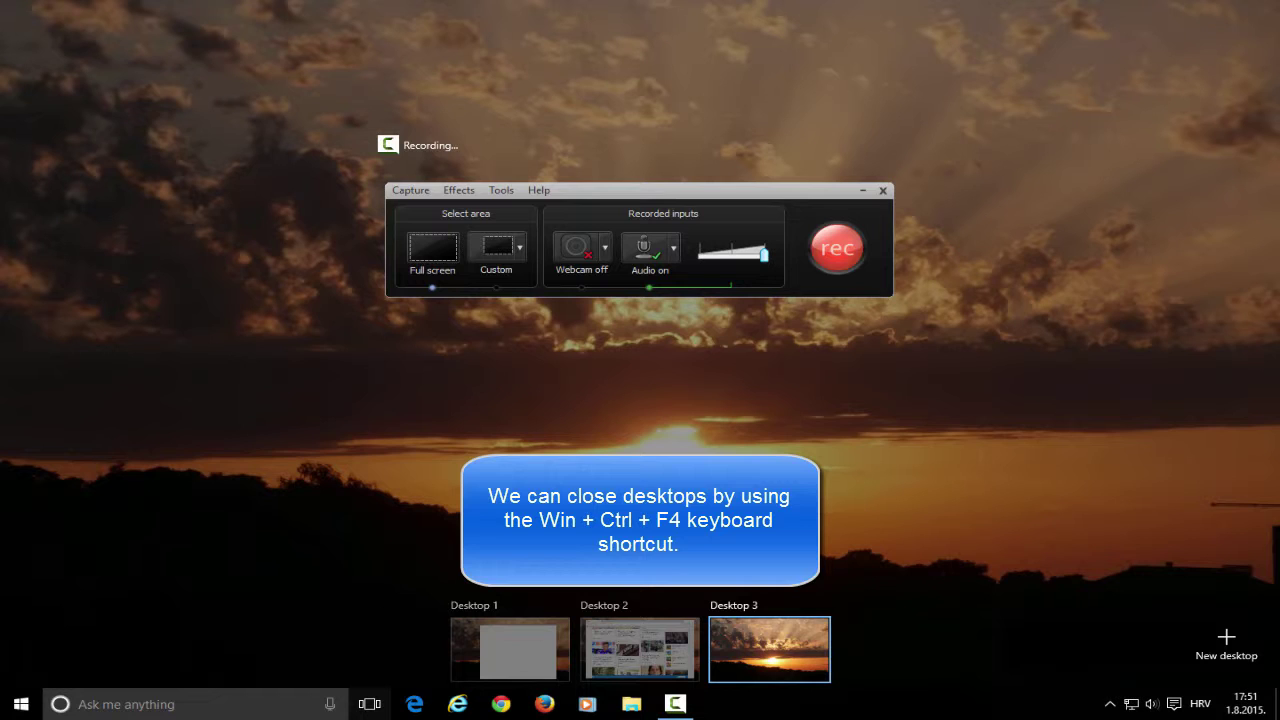
key(super+ctrl+F4)
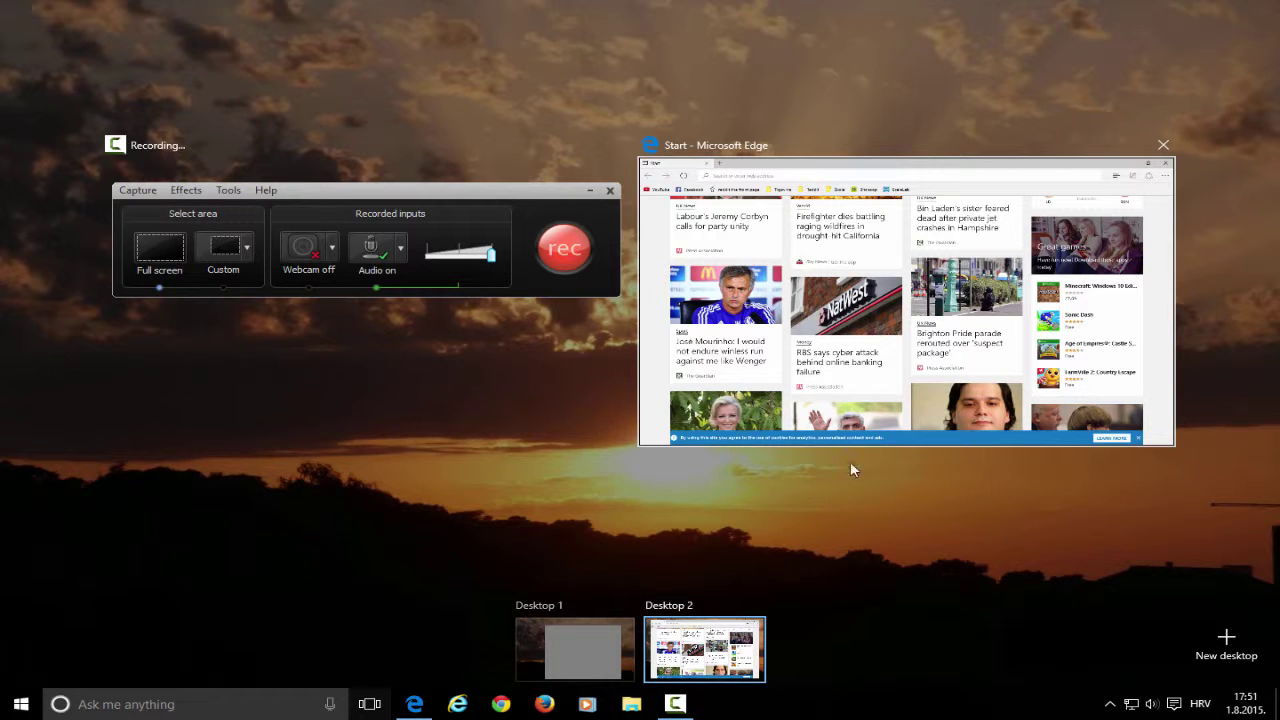
- Open Desktop 2 from Task View and launch Internet Explorer on it
click(742, 648)
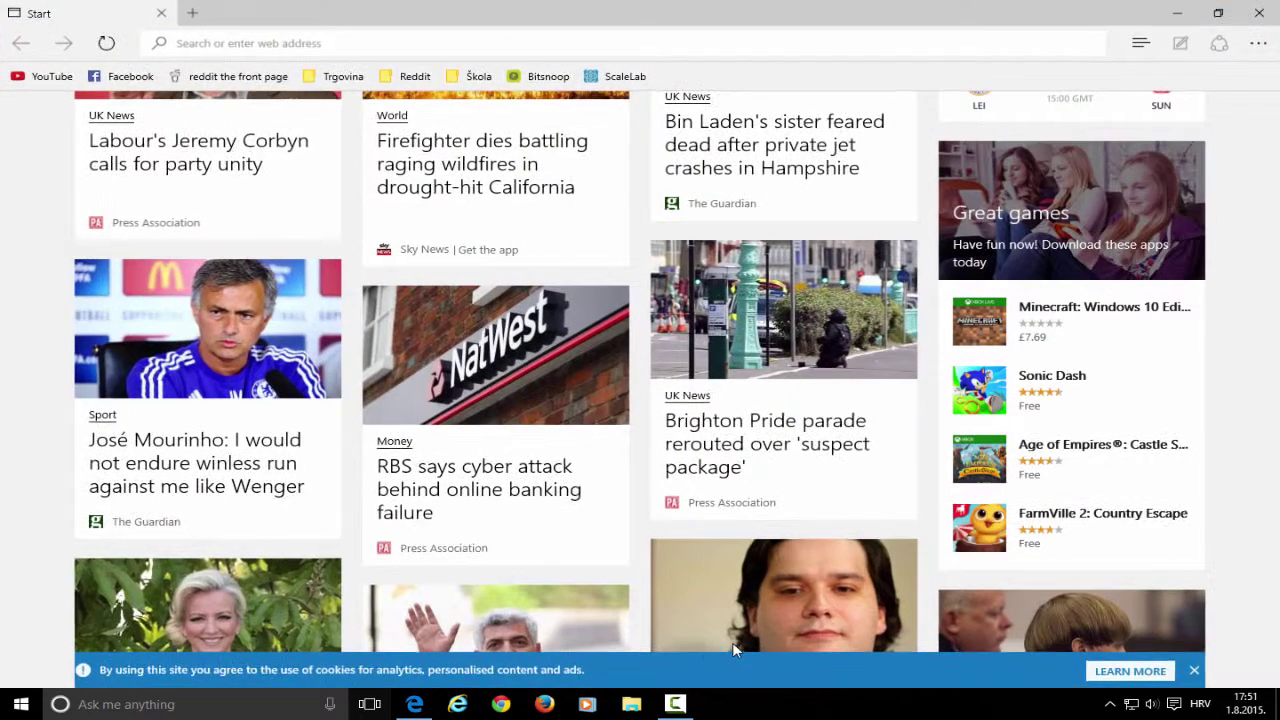
click(457, 704)
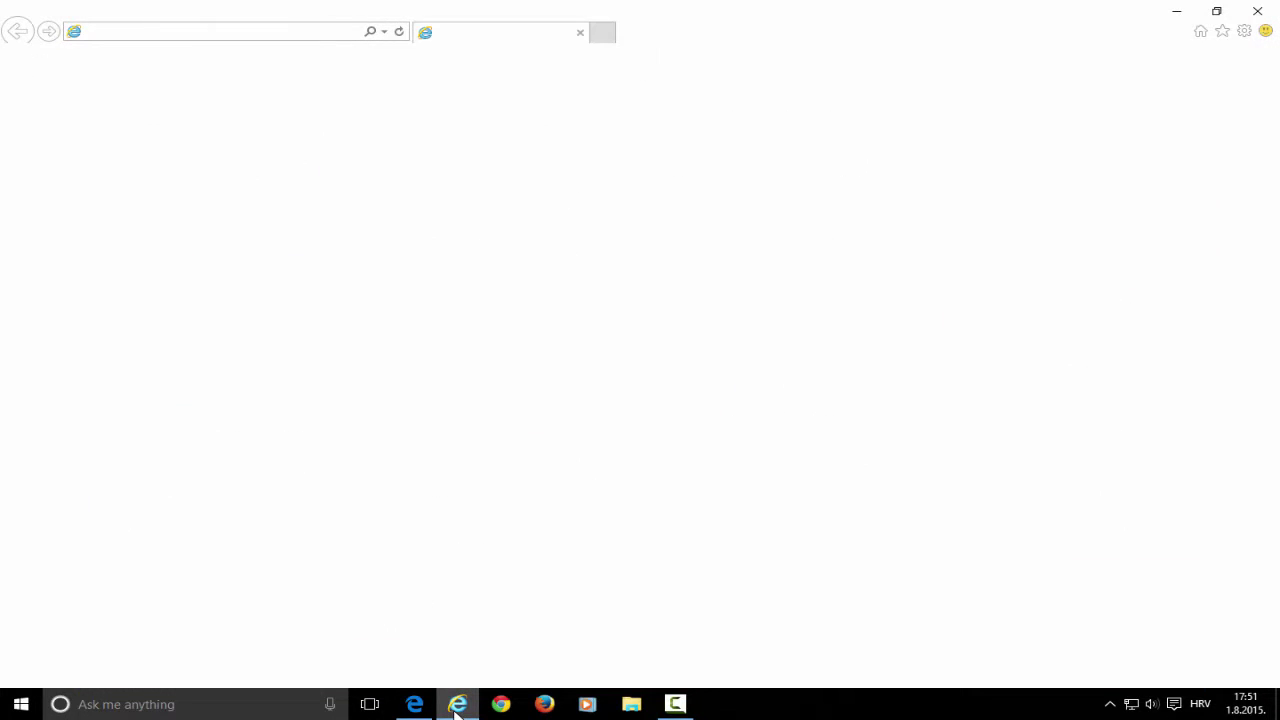
- Move the Microsoft Edge window from Desktop 2 to Desktop 1 in Task View, and open Desktop 1
key(super+Tab)
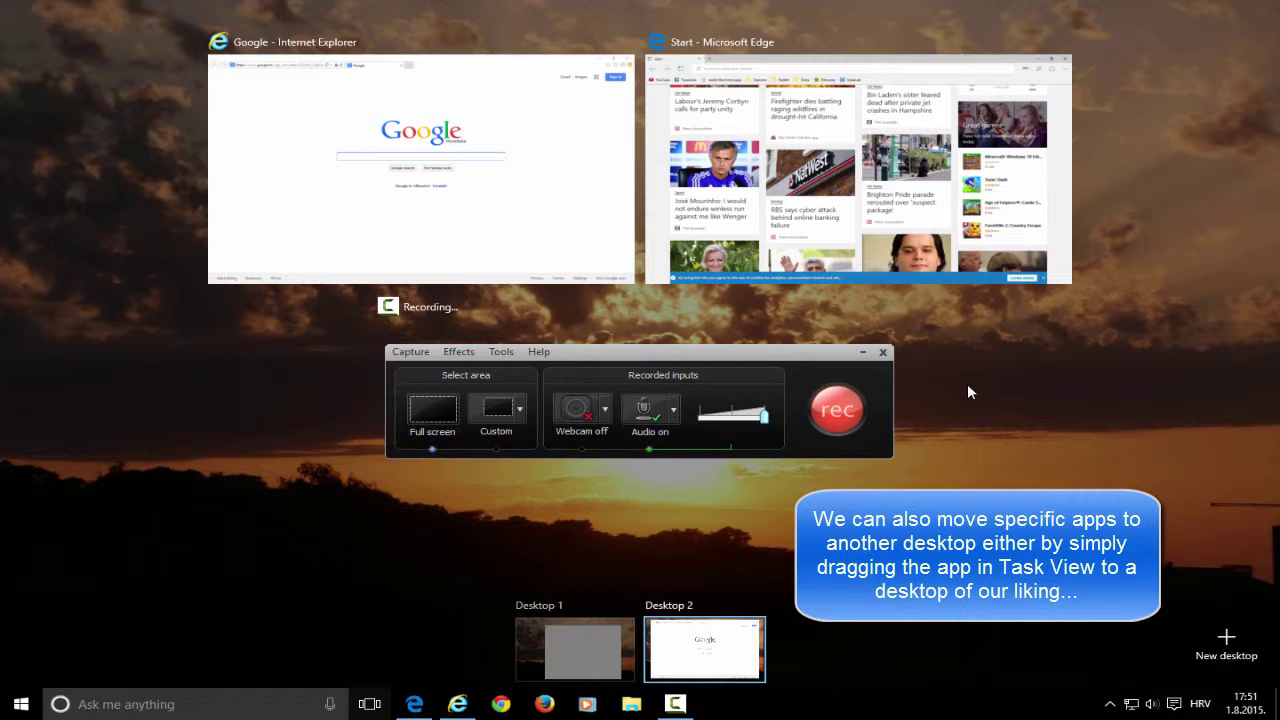
drag(900, 200, 583, 650)
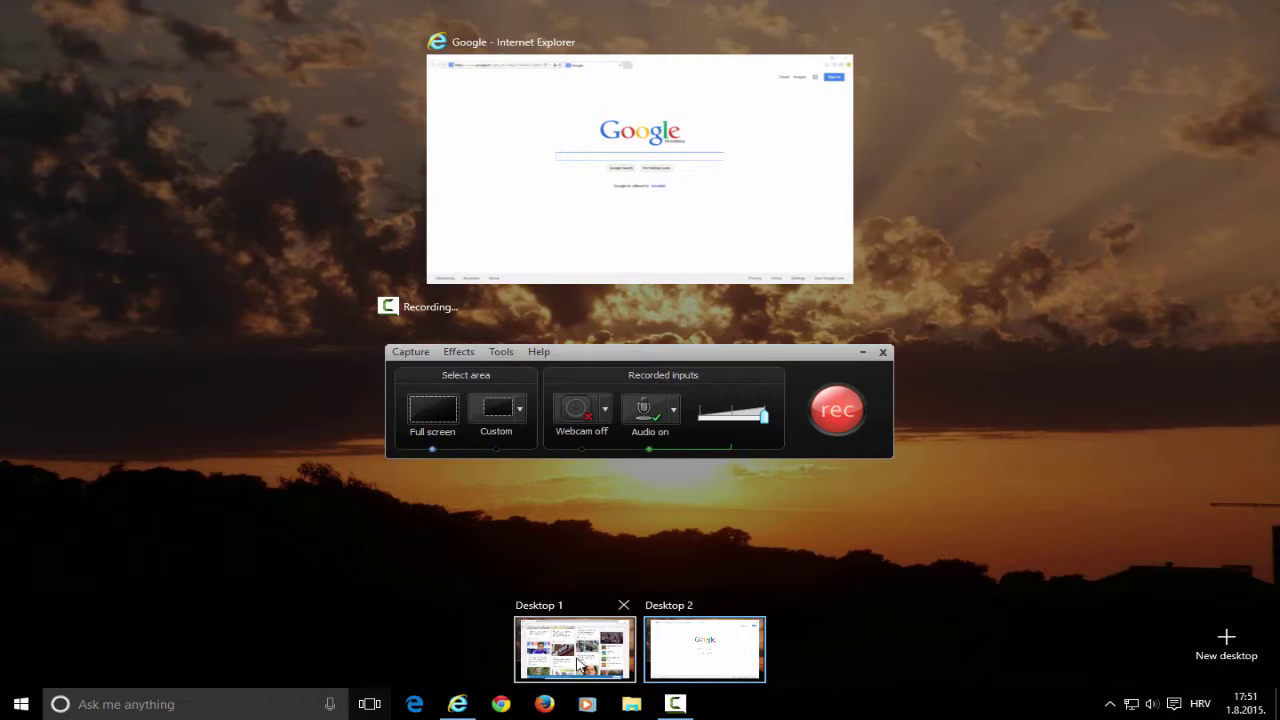
click(583, 652)
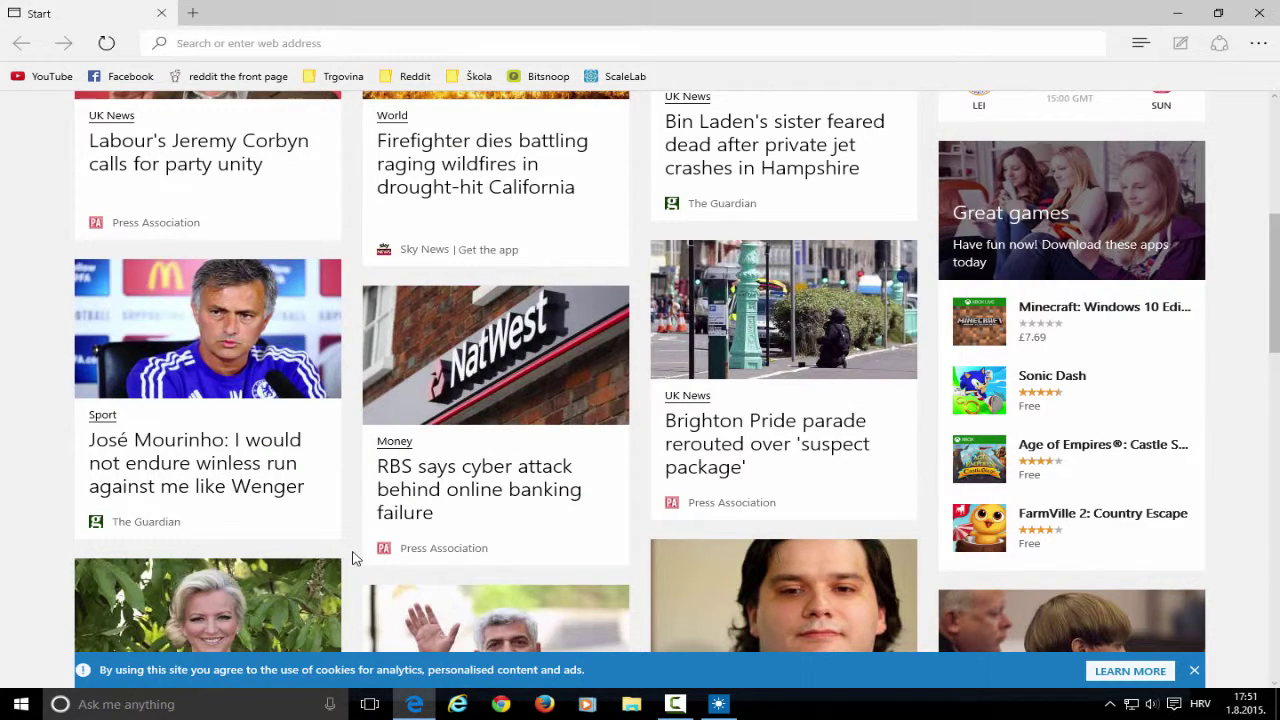
- Return to Desktop 2 in Task View and send its Internet Explorer window to Desktop 1 using the Move to option
key(super+Tab)
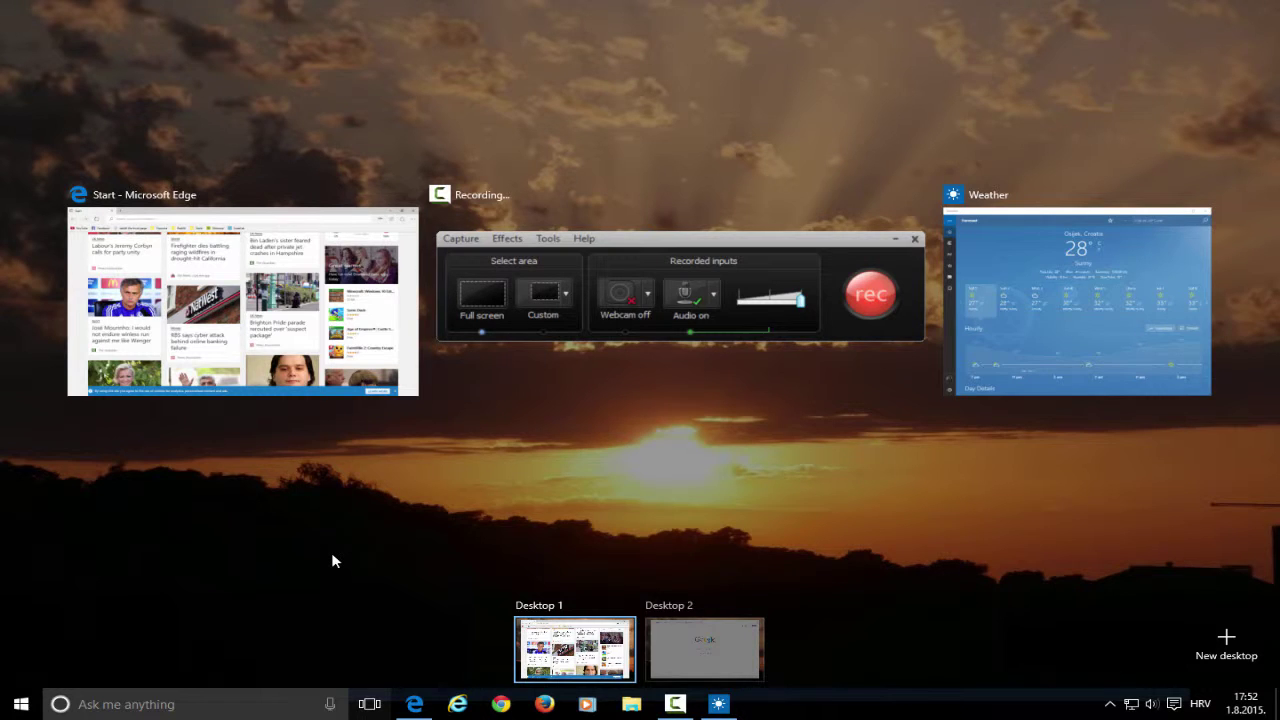
key(ctrl+super+Right)
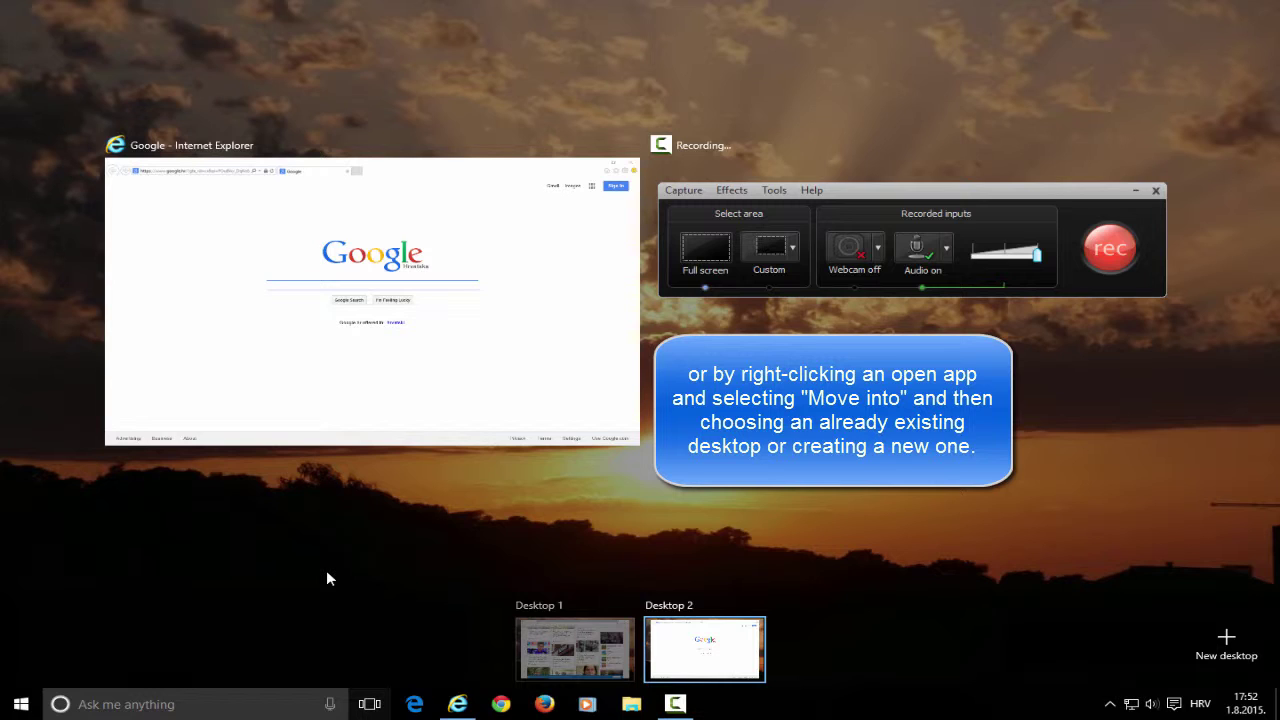
right_click(384, 308)
mouse_move(399, 318)
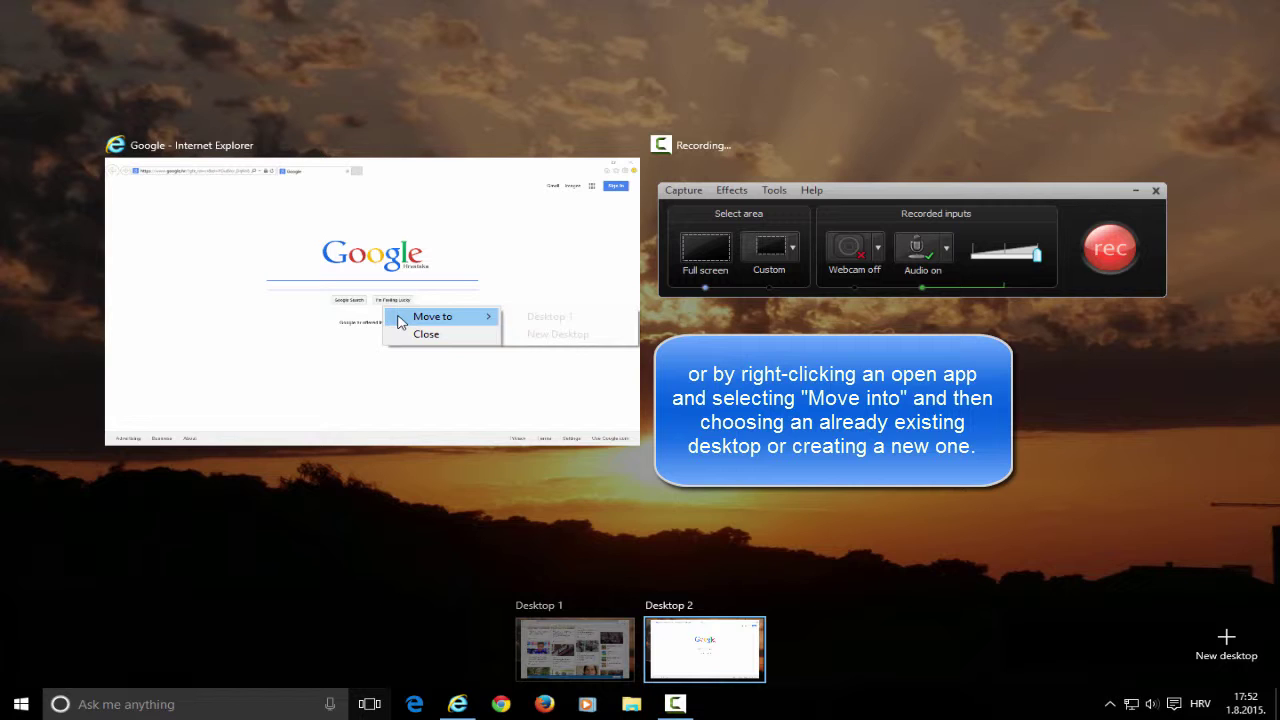
click(537, 320)
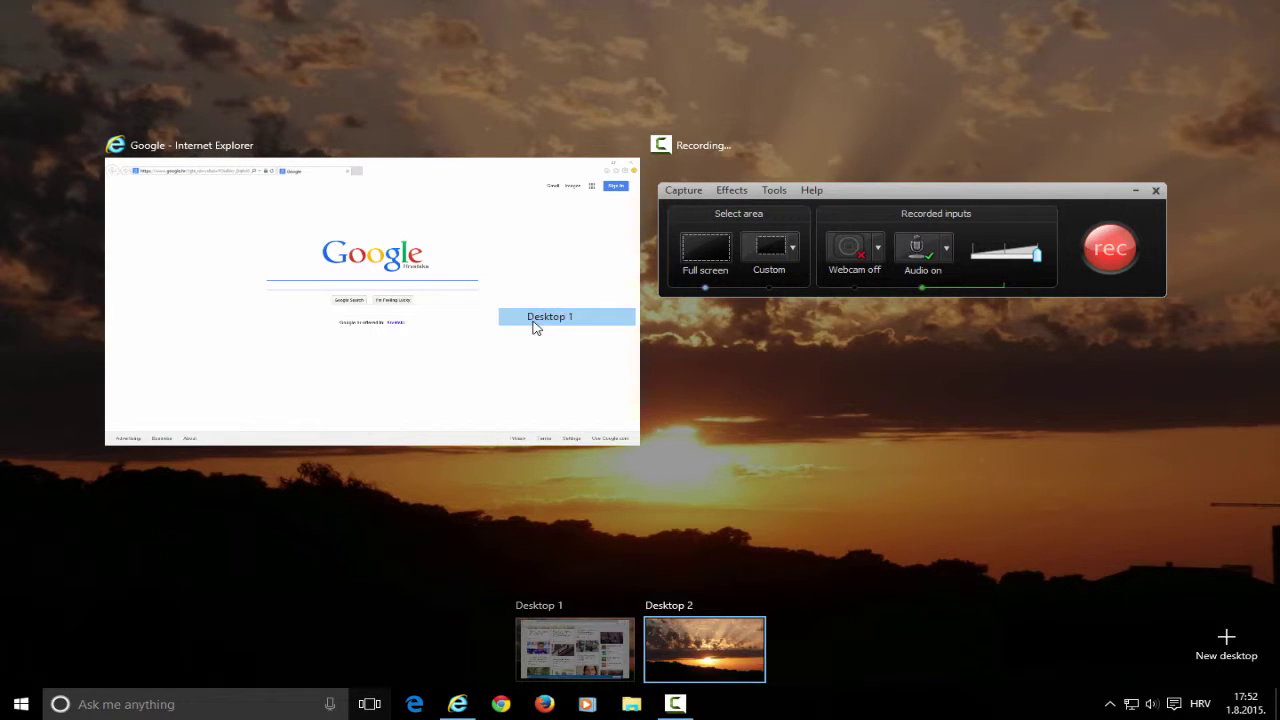